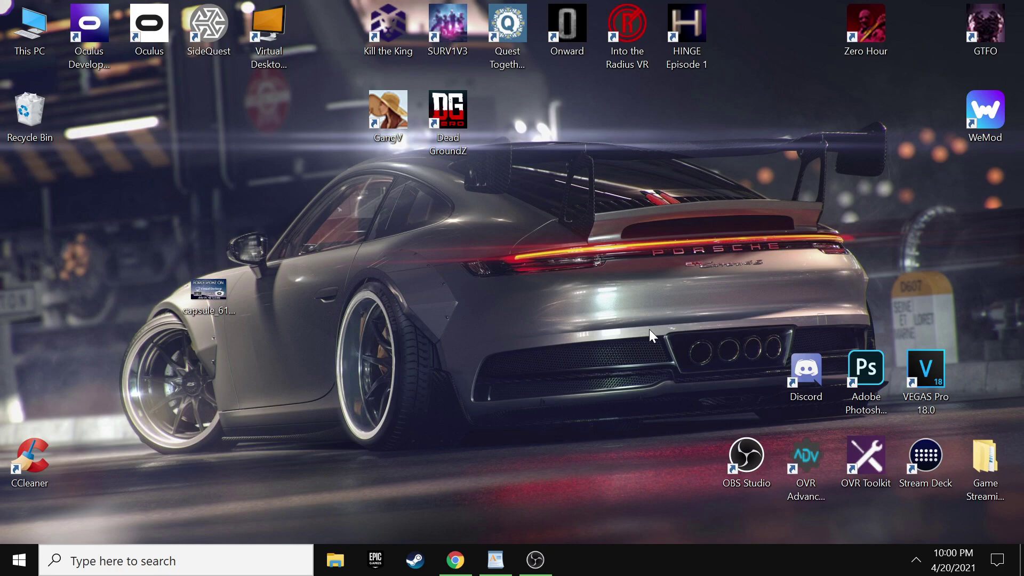
key("XF86AudioRaiseVolume")
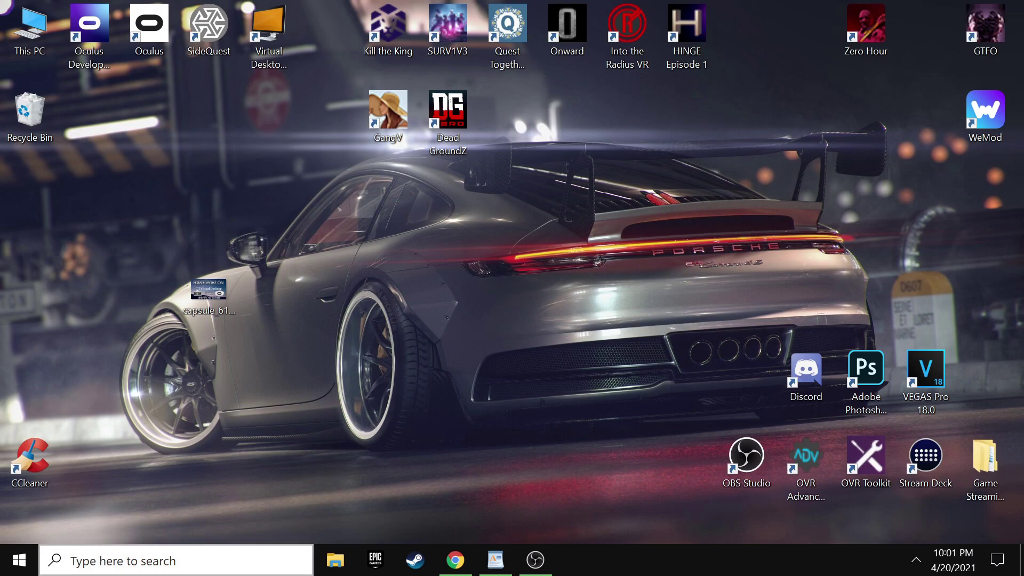
Step: Open a Command Prompt window and shift it slightly lower on the desktop
left_click(240, 560)
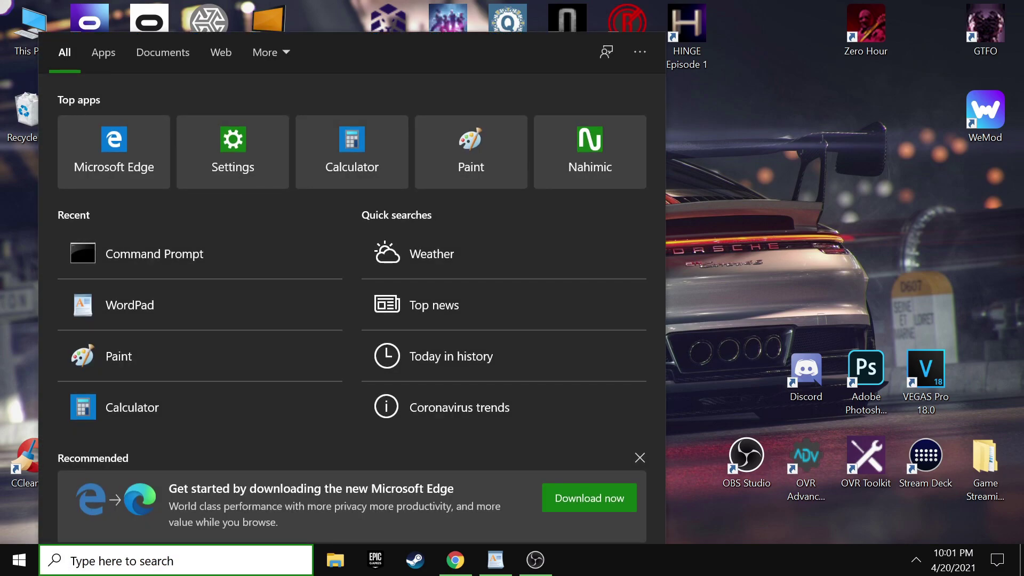
type("cmd")
key("Return")
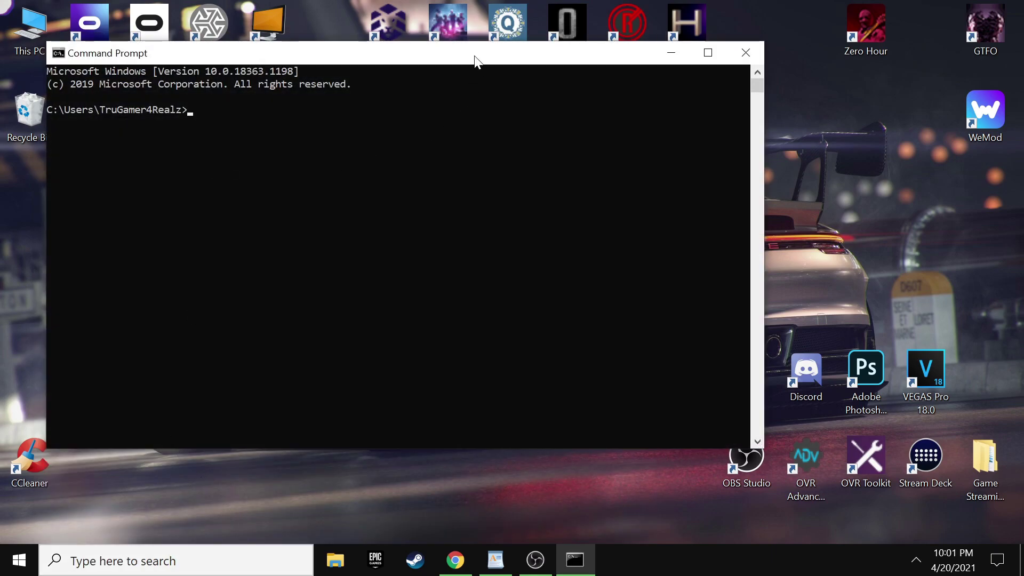
left_click_drag(475, 56, 478, 79)
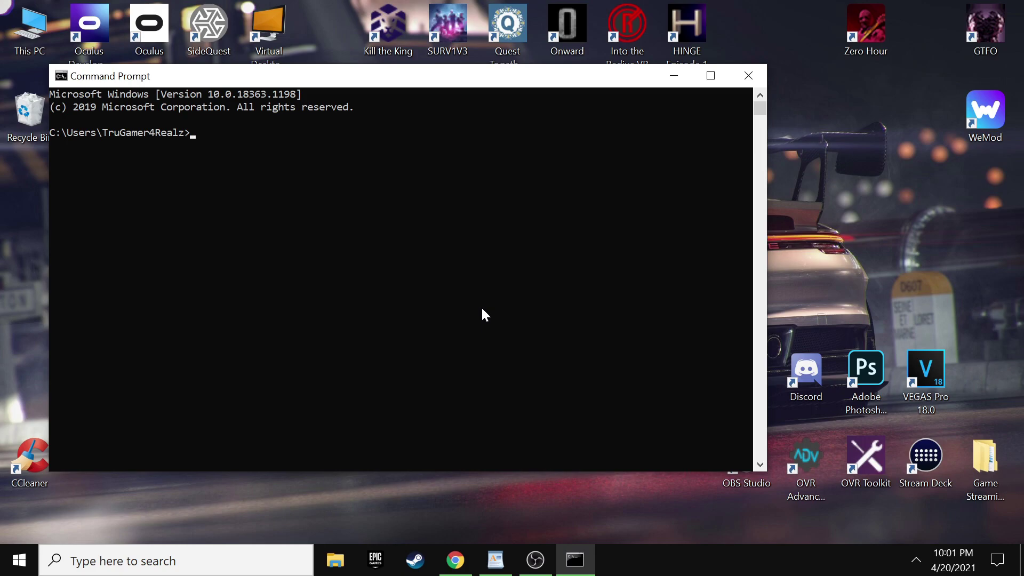
left_click_drag(379, 81, 396, 98)
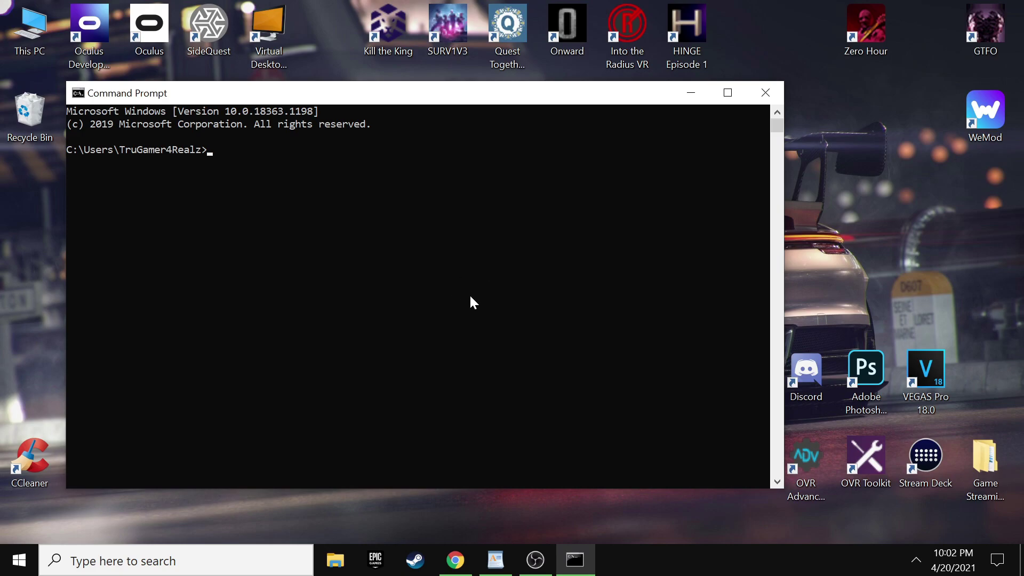
Step: Run "adb shell setprop debug.oculus.refreshRate 120" in the Command Prompt and minimize its window
type("adb shell setprop debug.oculus.refreshRate 120")
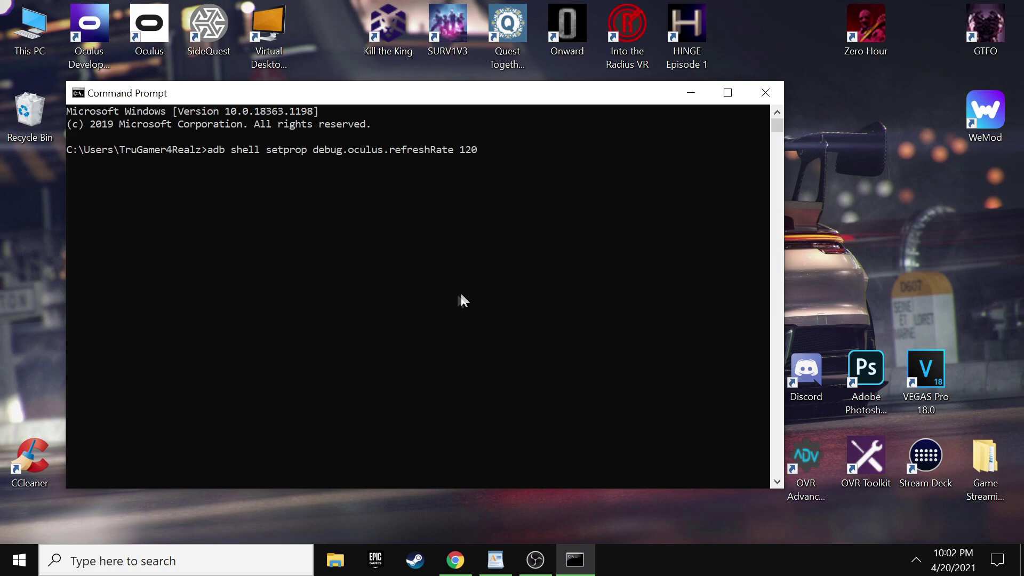
key("Return")
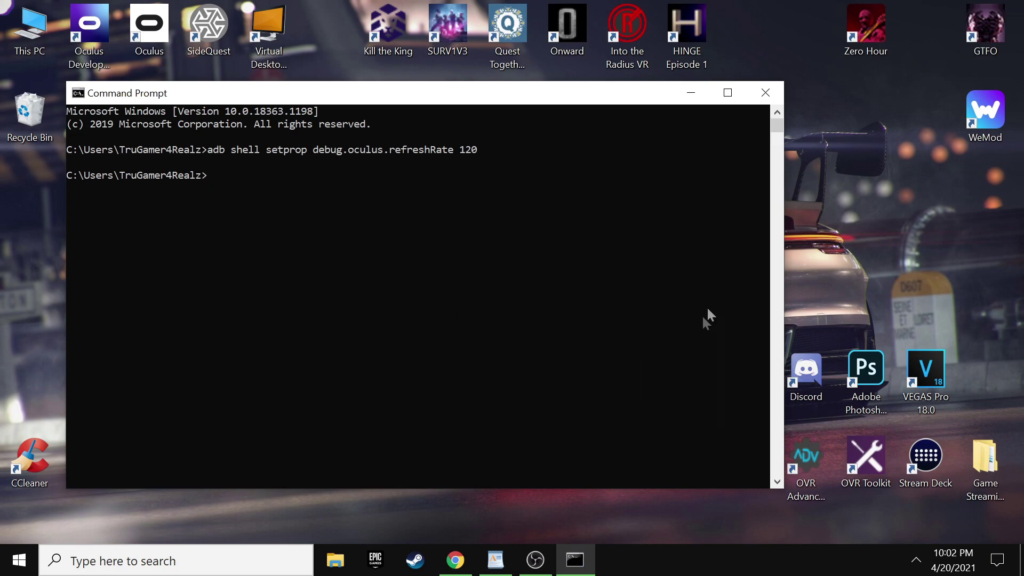
left_click(694, 95)
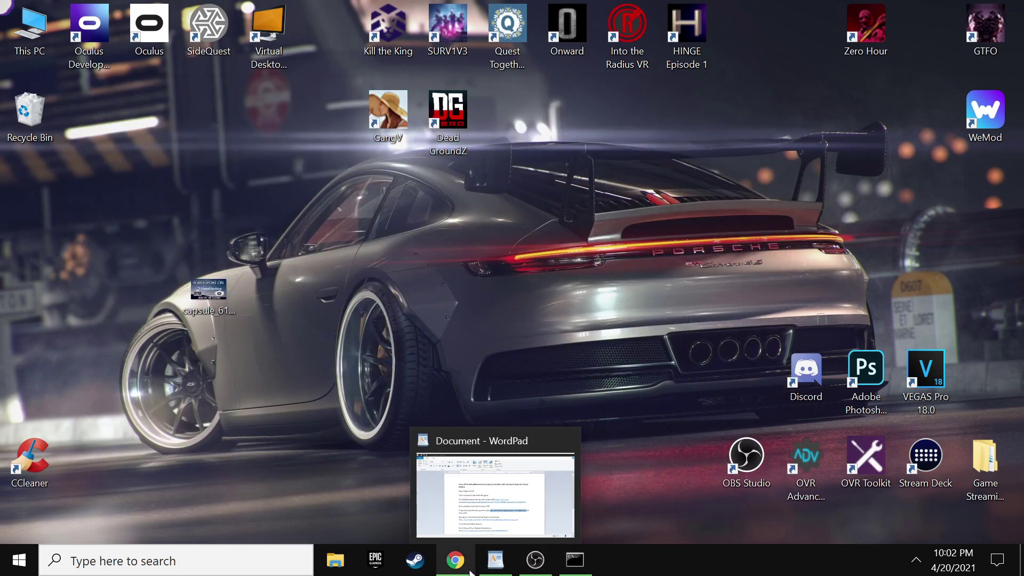
left_click(452, 557)
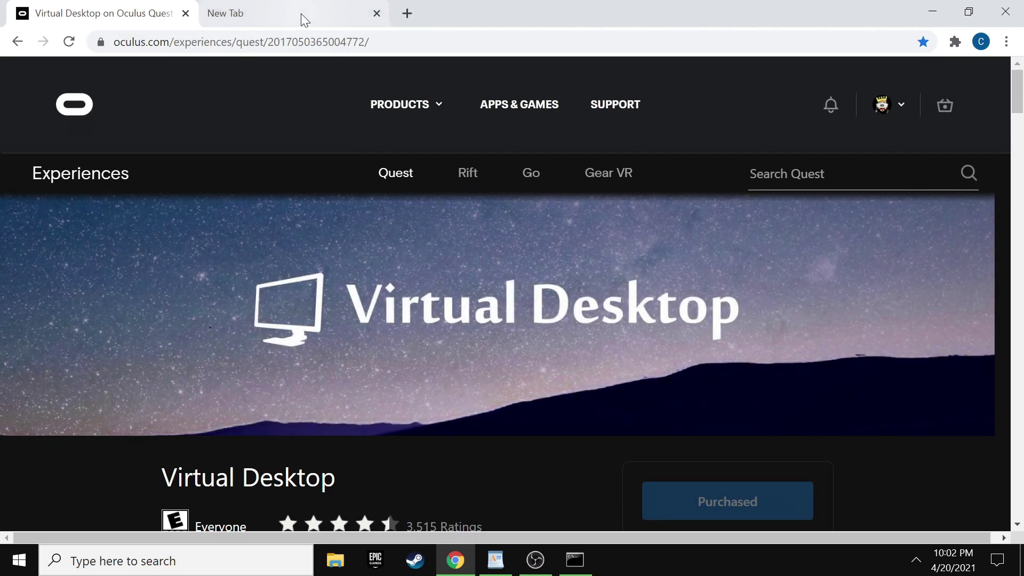
left_click(301, 14)
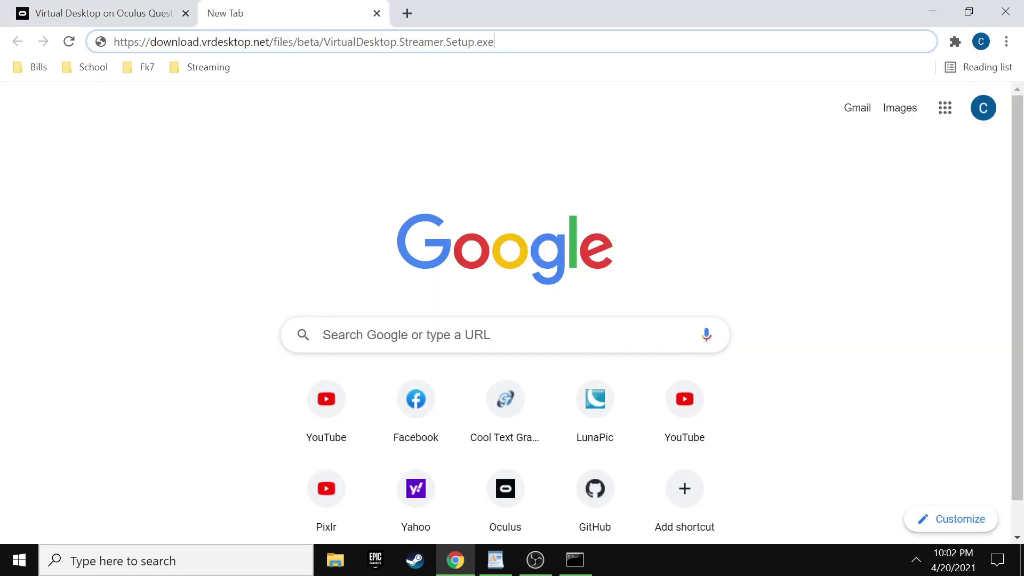
left_click_drag(494, 42, 116, 25)
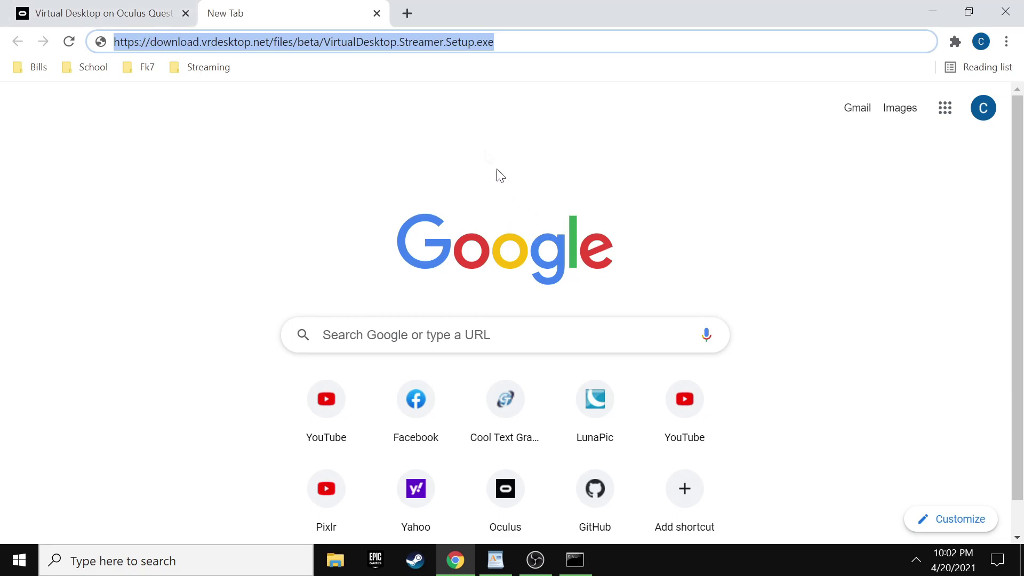
left_click(376, 13)
left_click(932, 11)
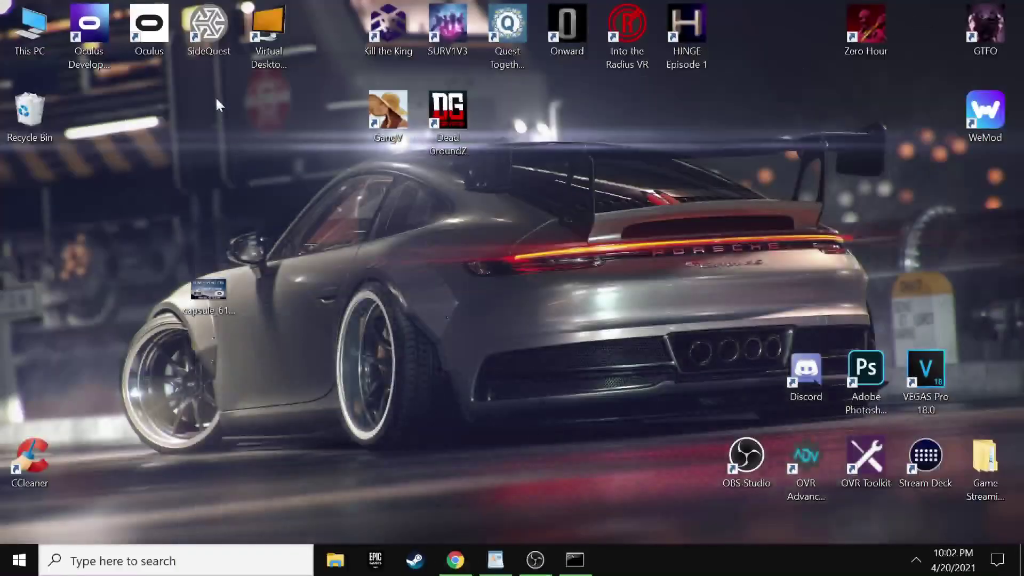
Step: Launch Virtual Desktop Streamer from the desktop, look over its settings and version, and minimize it
double_click(260, 49)
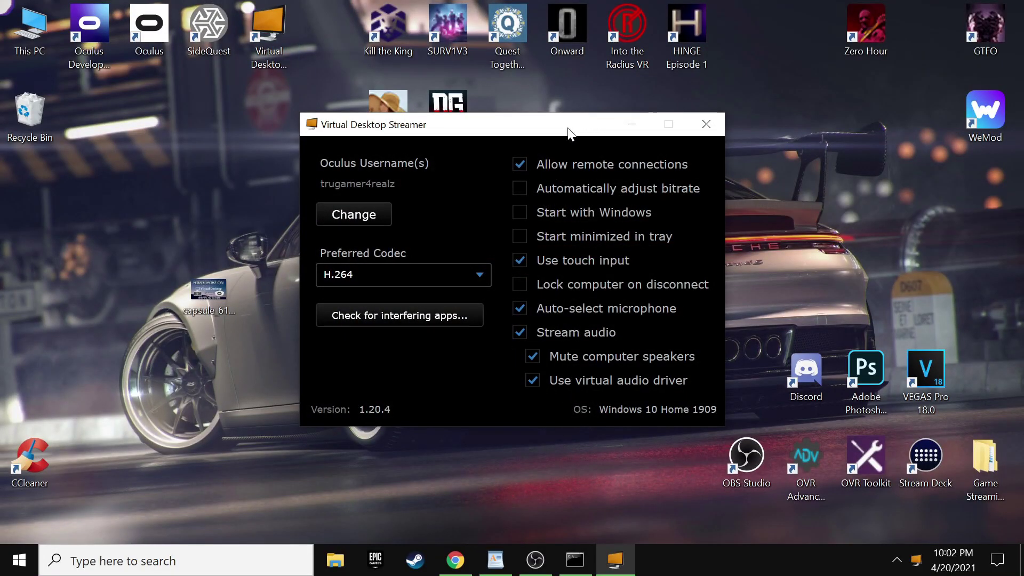
left_click_drag(567, 128, 587, 128)
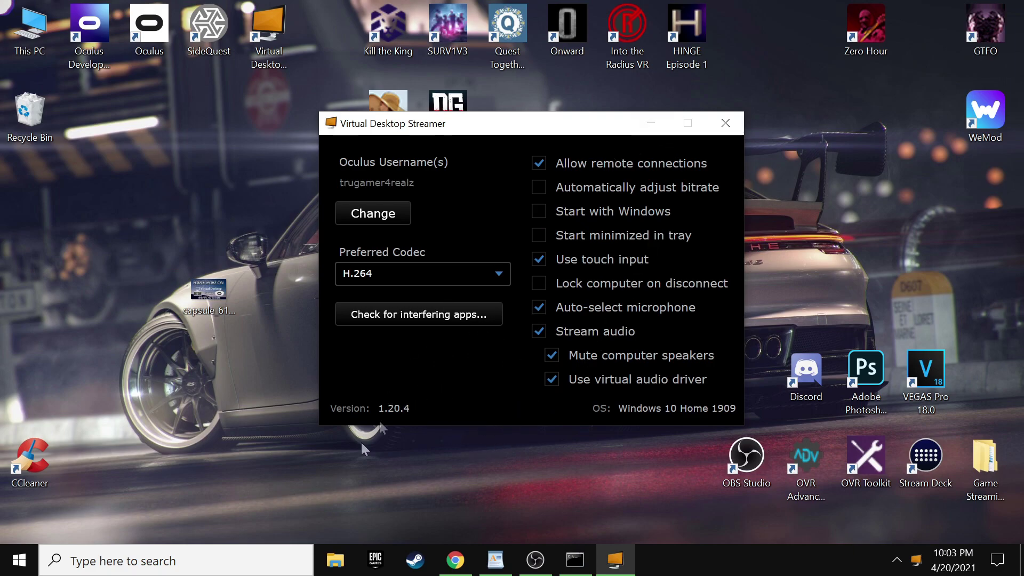
left_click(651, 124)
Step: Switch to Chrome and examine the Virtual Desktop page in the Oculus Quest store, including its additional details
left_click(455, 560)
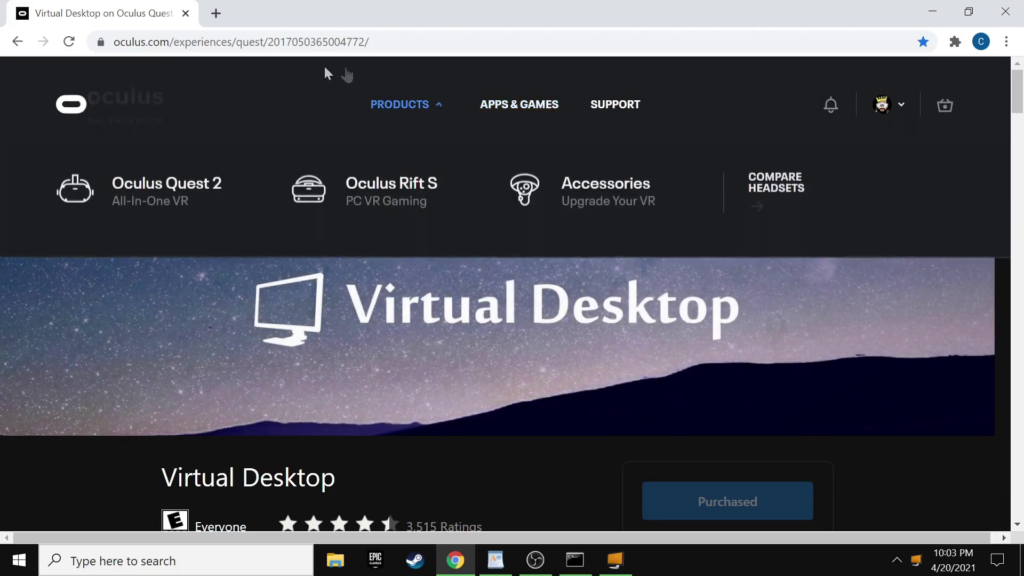
mouse_move(508, 342)
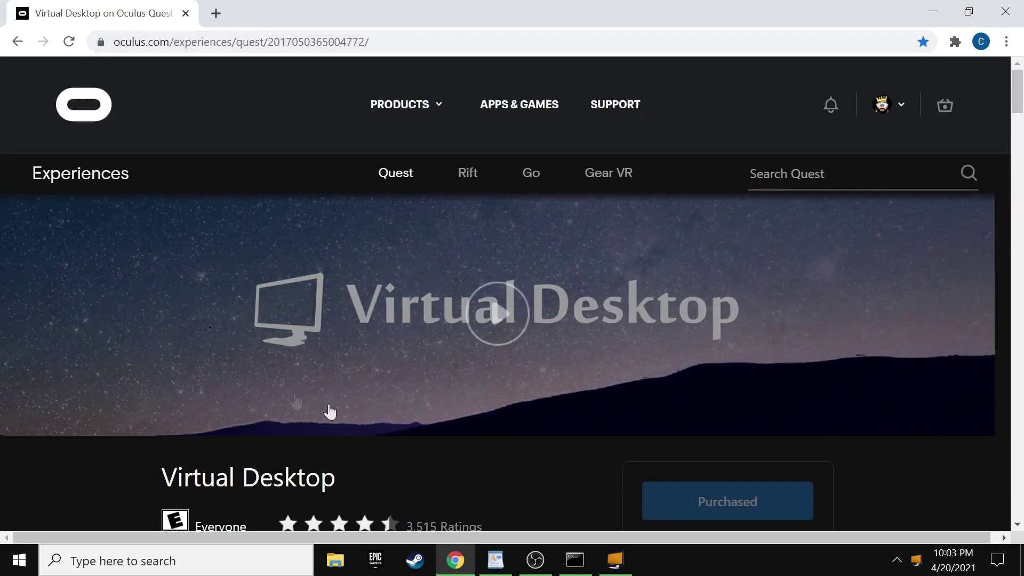
scroll(464, 315, "down", 1)
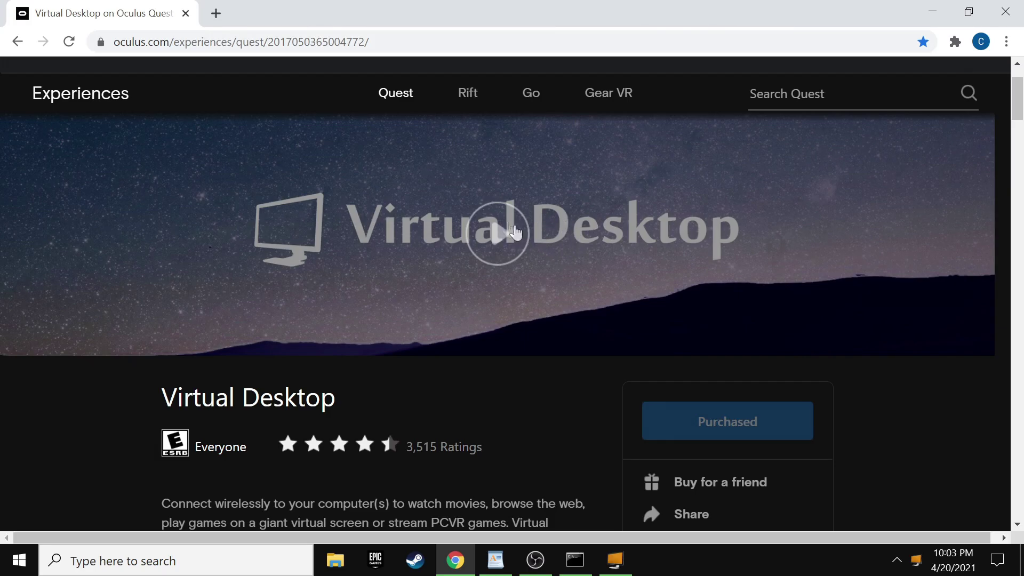
scroll(493, 223, "down", 4)
scroll(538, 240, "down", 10)
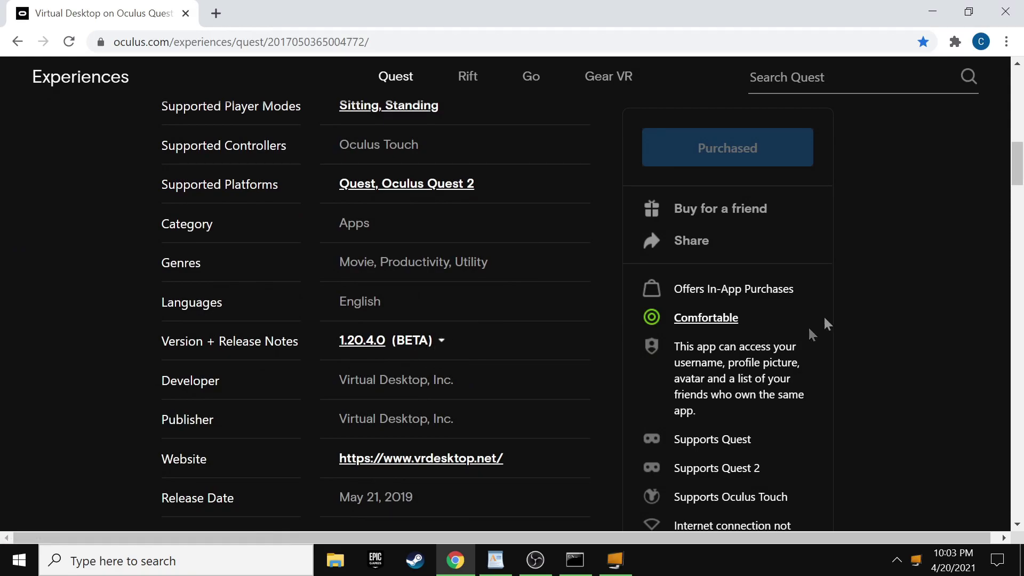
scroll(925, 290, "up", 10)
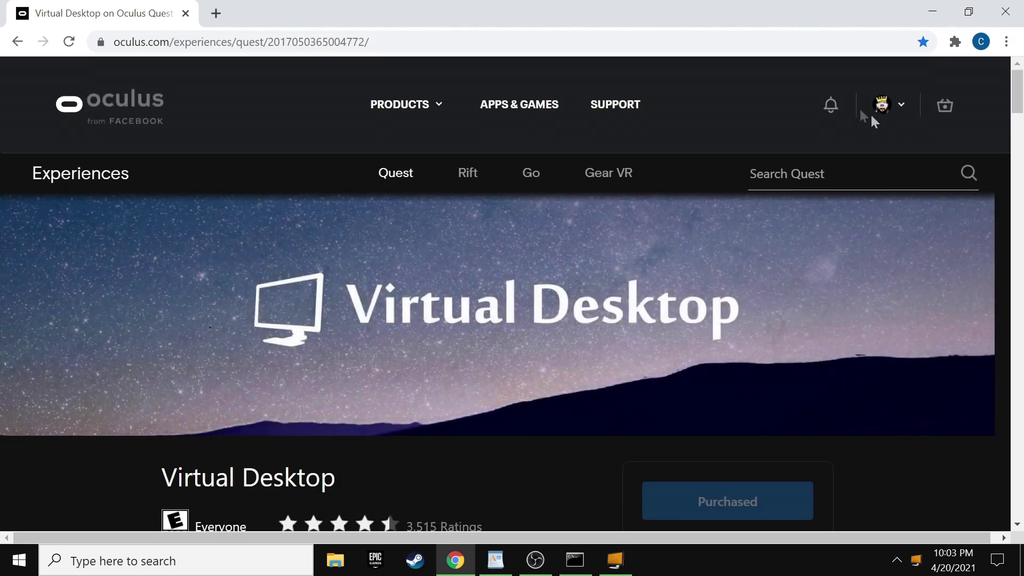
mouse_move(532, 373)
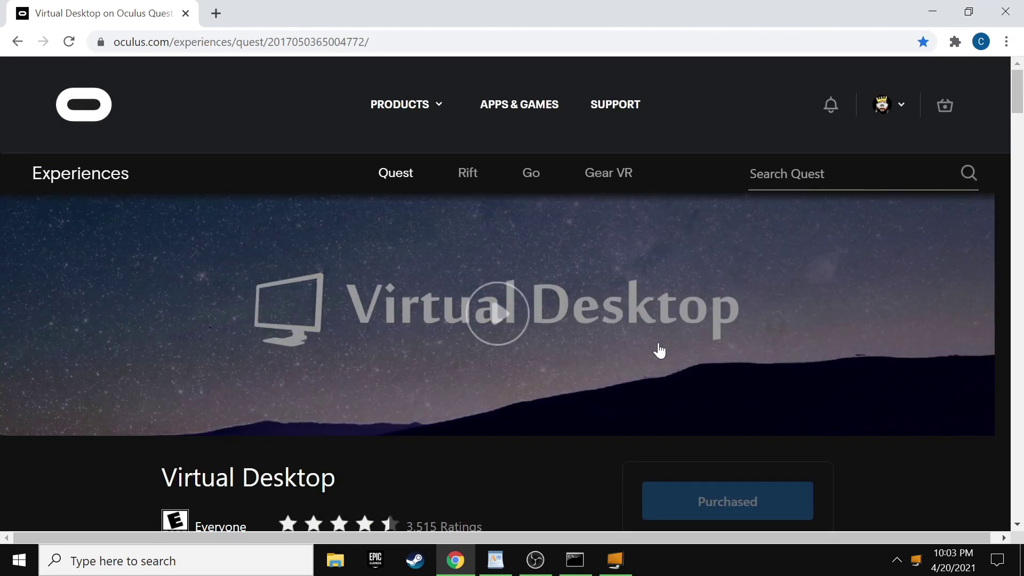
Step: Choose BETA: 1.20.4.0 as the Virtual Desktop version in the store page's additional details
scroll(583, 279, "down", 10)
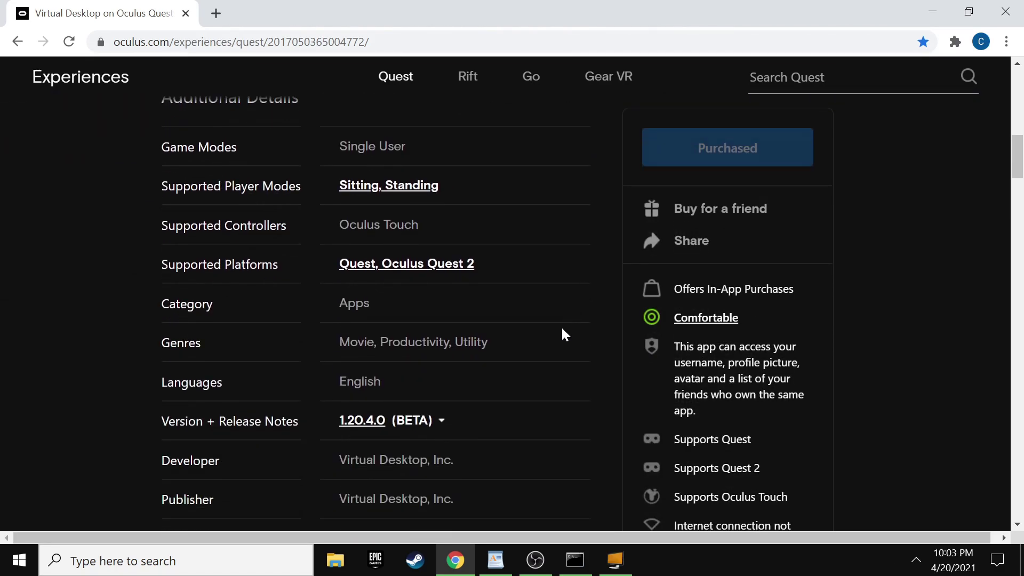
left_click(443, 421)
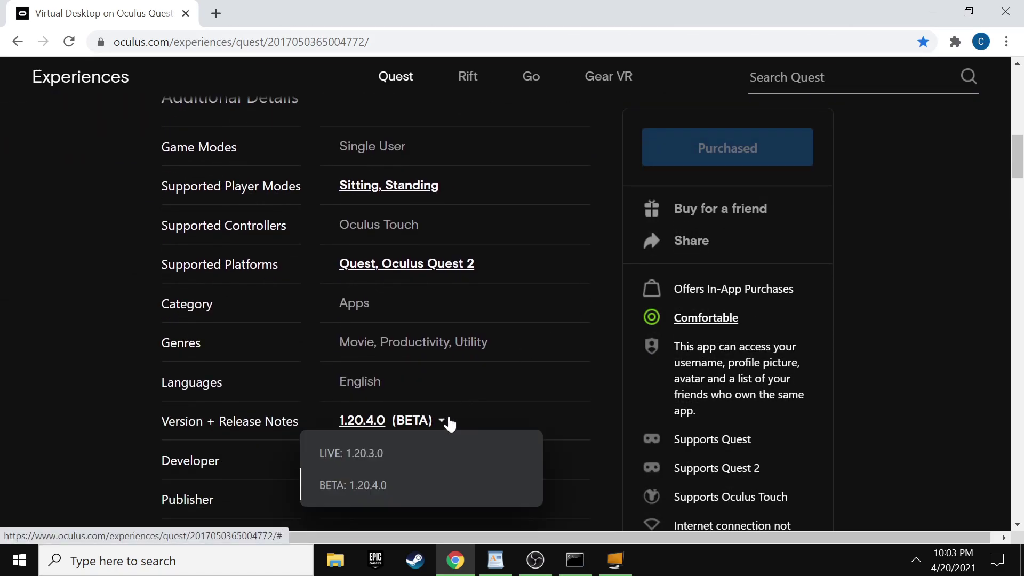
left_click(367, 499)
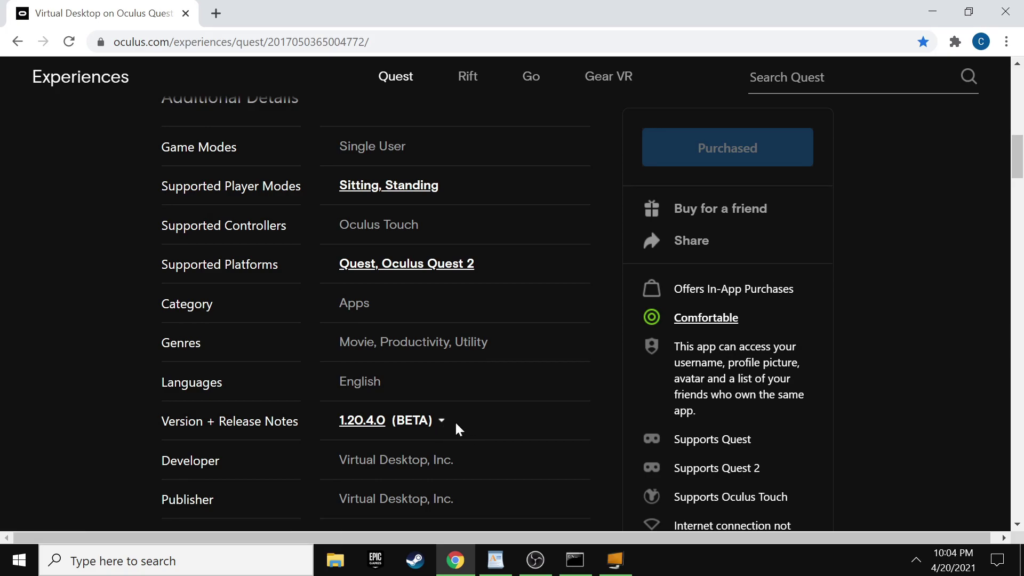
left_click(454, 422)
left_click(392, 485)
scroll(418, 414, "down", 1)
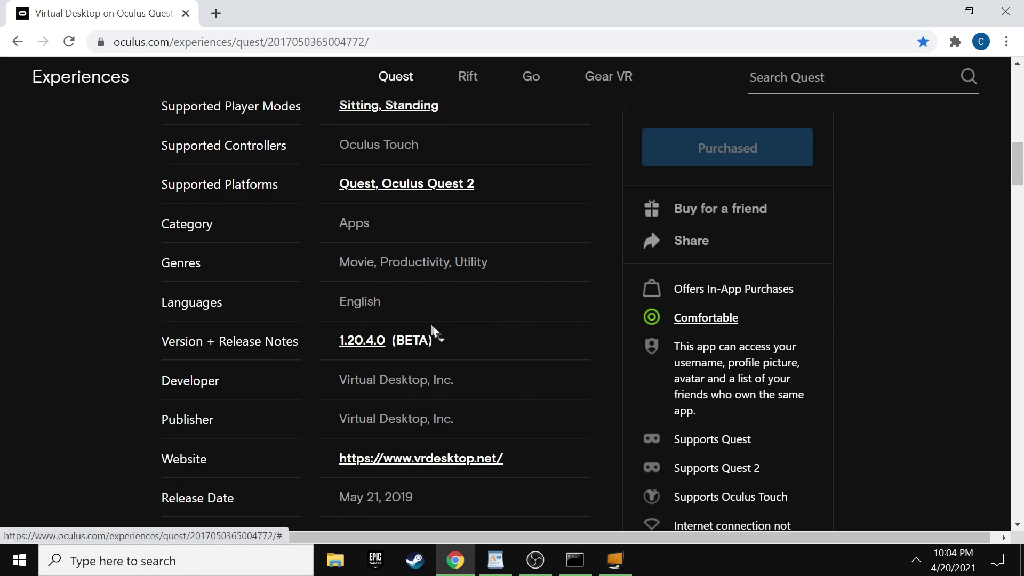
scroll(959, 192, "up", 15)
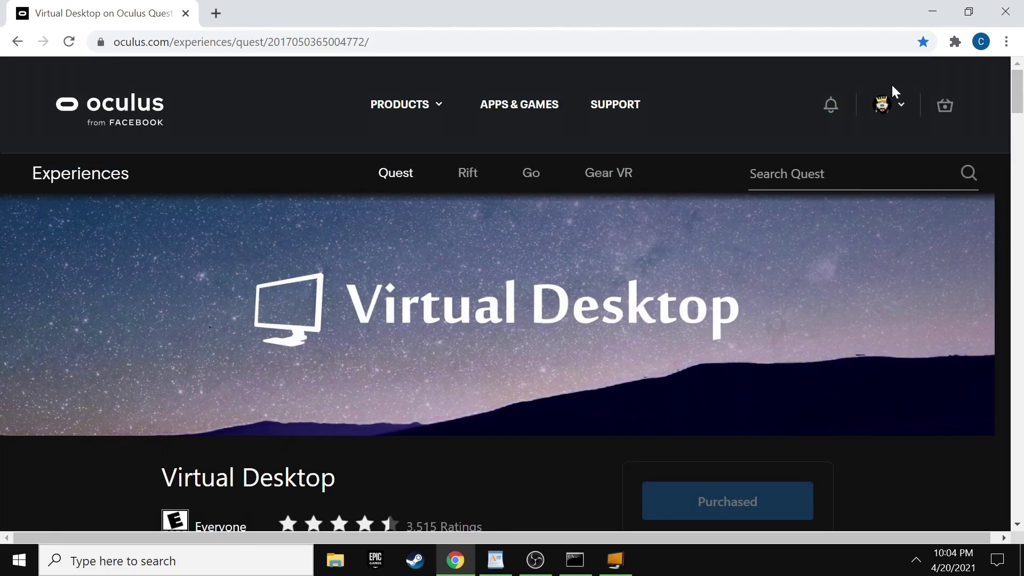
scroll(819, 319, "down", 8)
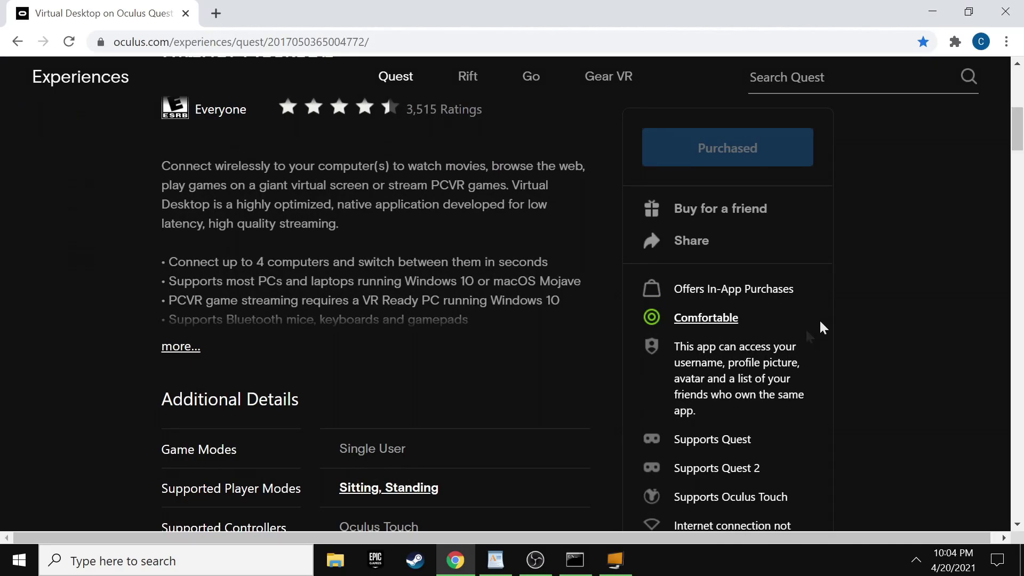
mouse_move(543, 570)
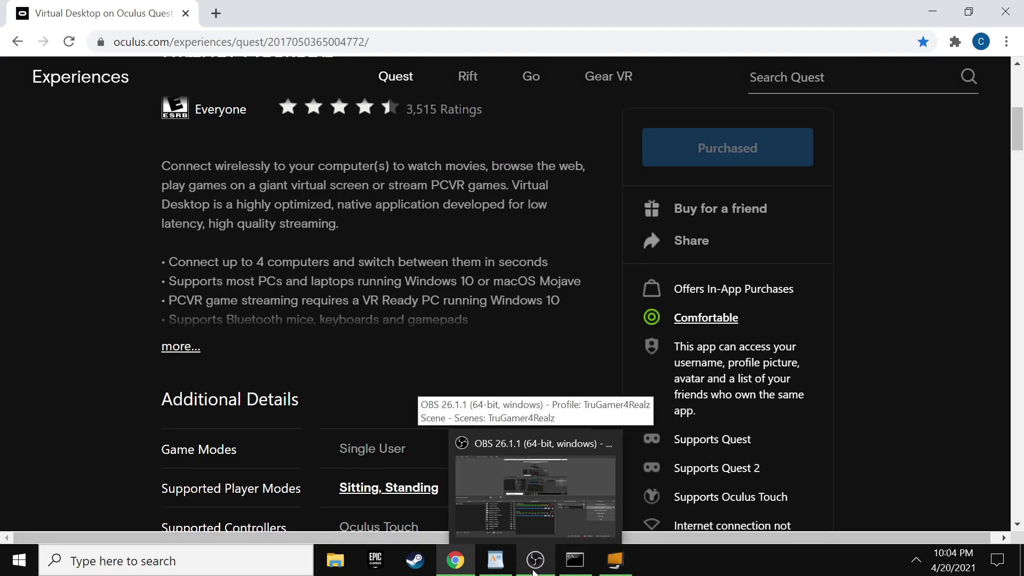
left_click(534, 569)
left_click(534, 570)
mouse_move(576, 560)
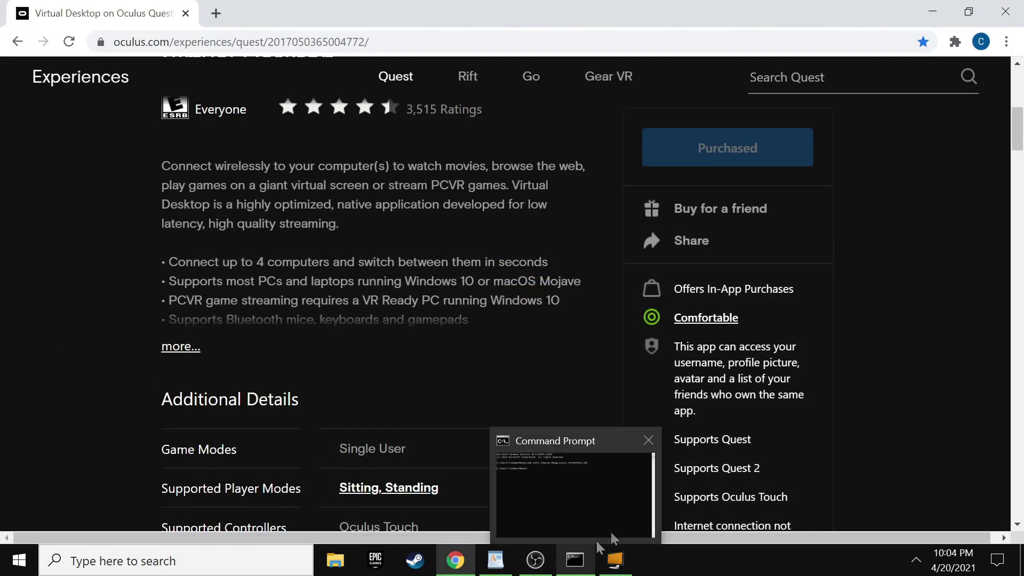
scroll(883, 352, "up", 5)
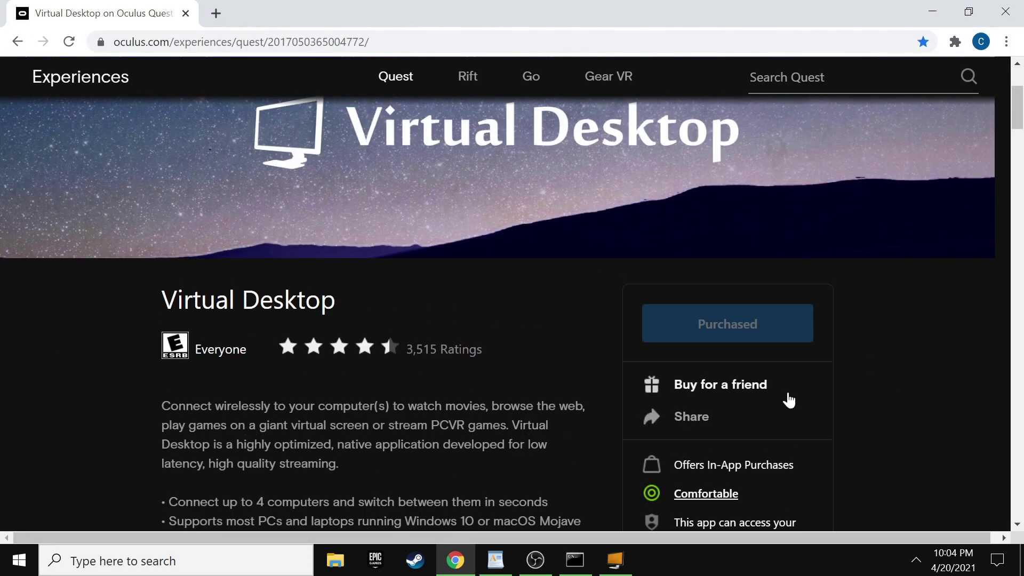
scroll(788, 400, "up", 1)
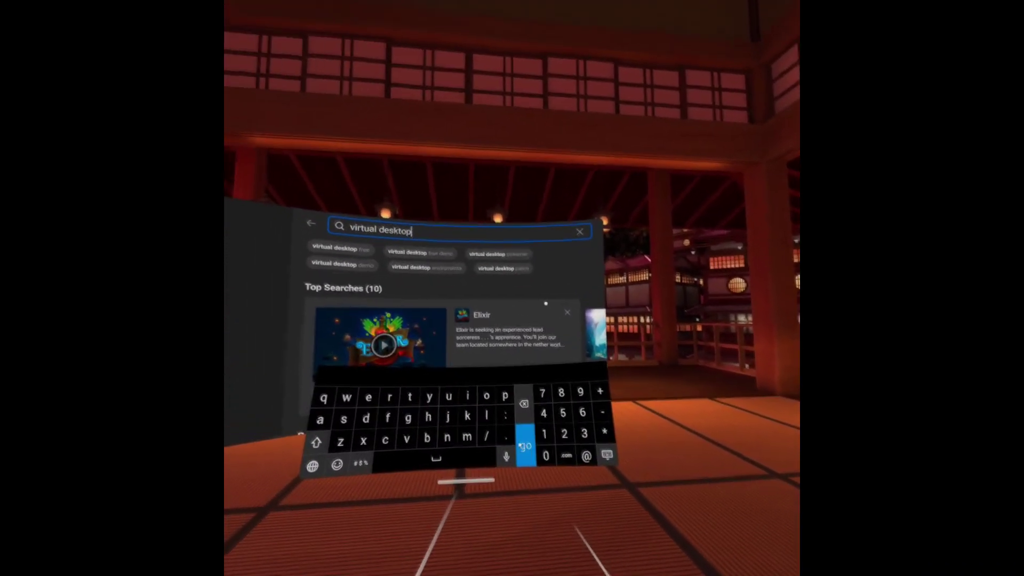
left_click(494, 291)
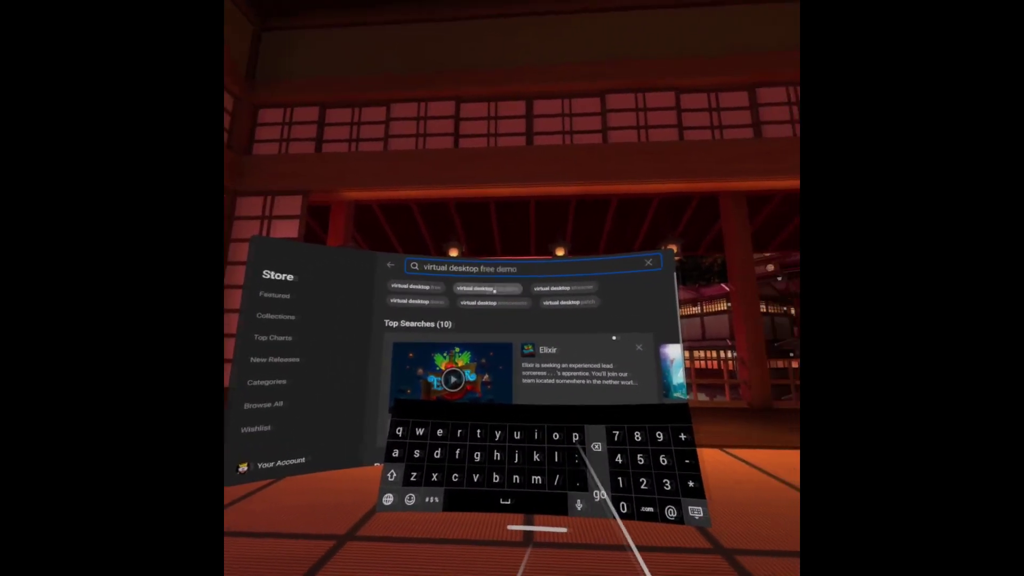
key("BackSpace")
key("BackSpace")
key("BackSpace")
key("BackSpace")
key("BackSpace")
key("BackSpace")
key("BackSpace")
key("BackSpace")
key("BackSpace")
key("BackSpace")
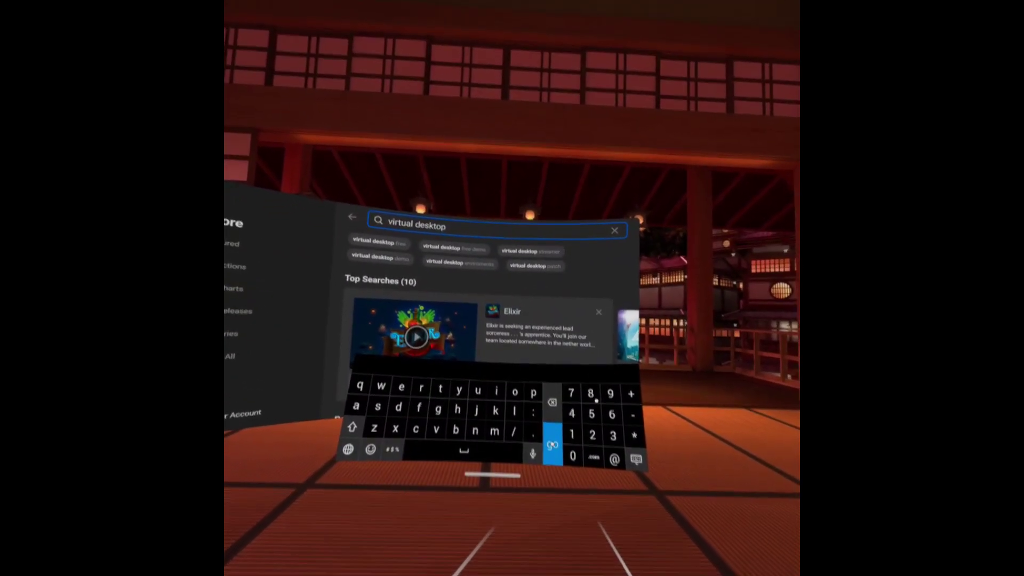
Step: Search the headset's store for "virtual desktop"
left_click(552, 445)
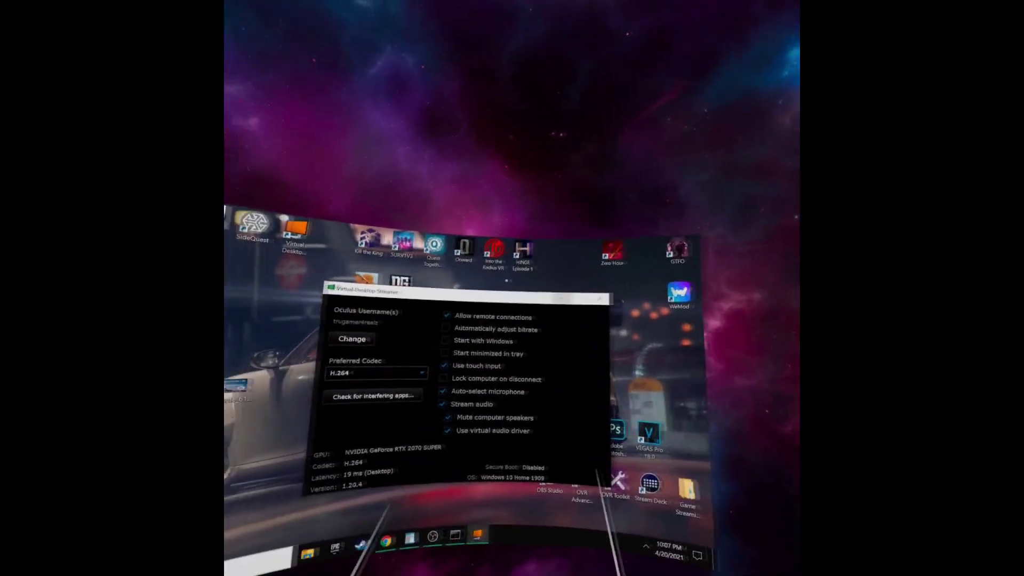
Step: Display the general settings page of Virtual Desktop inside the headset
left_click(523, 306)
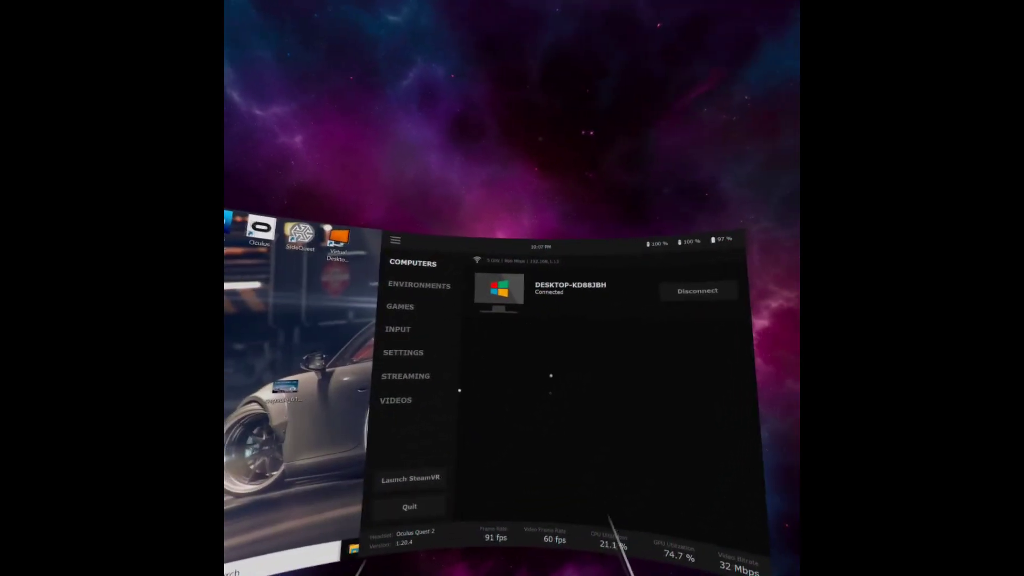
left_click(404, 352)
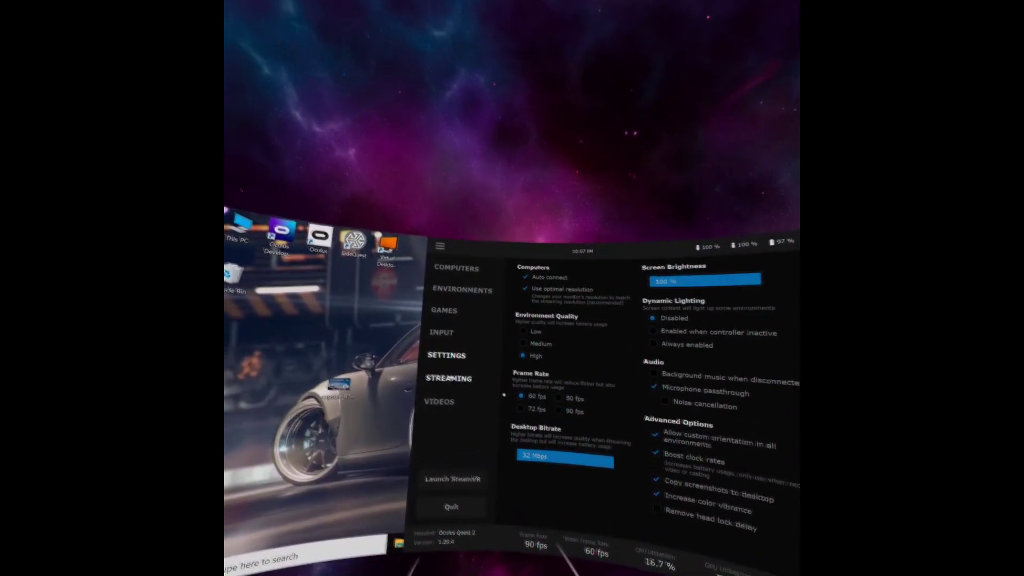
Step: Display Virtual Desktop's streaming settings inside the headset and launch SteamVR
left_click(408, 377)
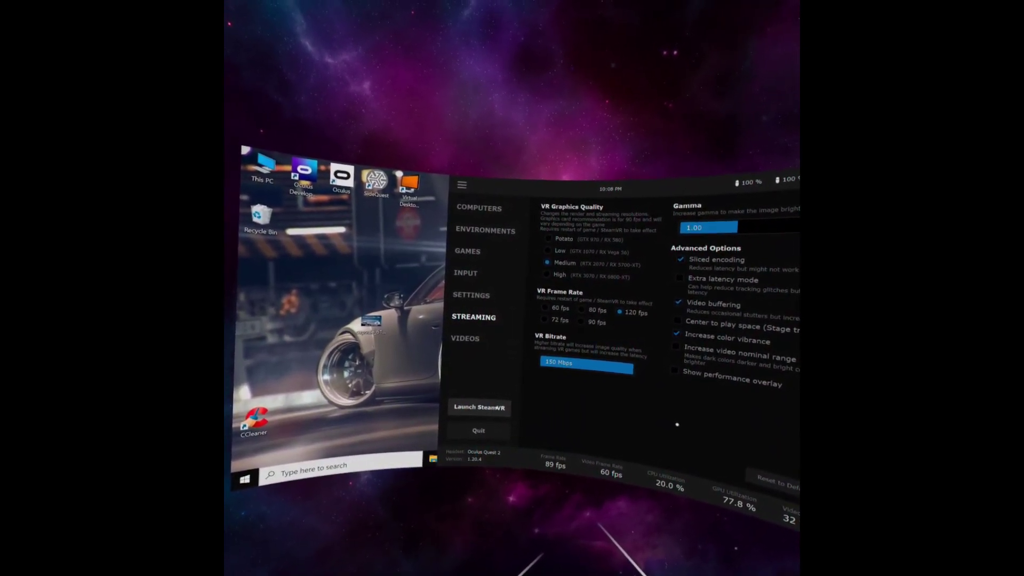
left_click(476, 407)
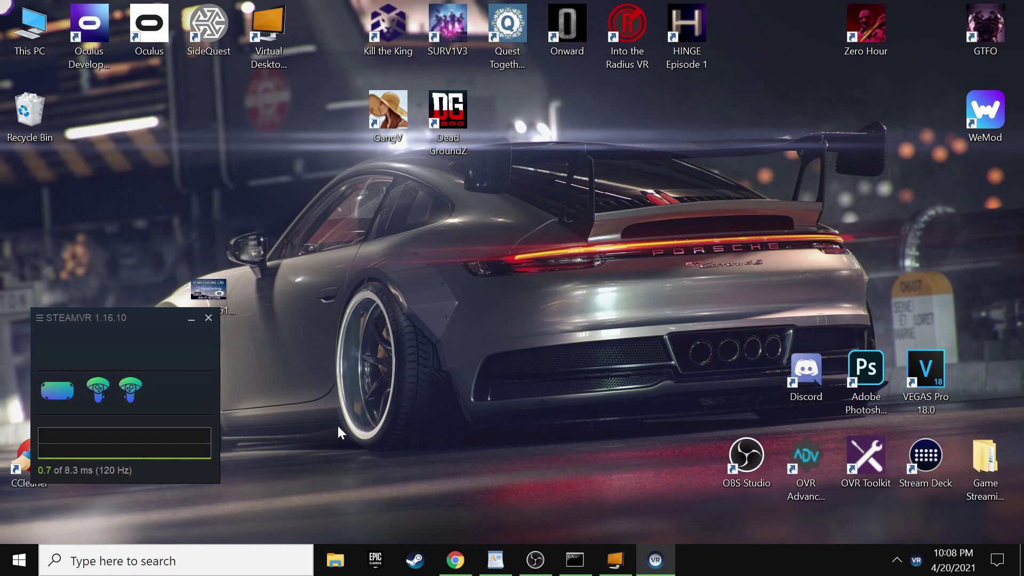
Step: Move the SteamVR status window on the PC desktop toward the middle of the screen
left_click(110, 319)
left_click(374, 293)
left_click_drag(150, 319, 465, 230)
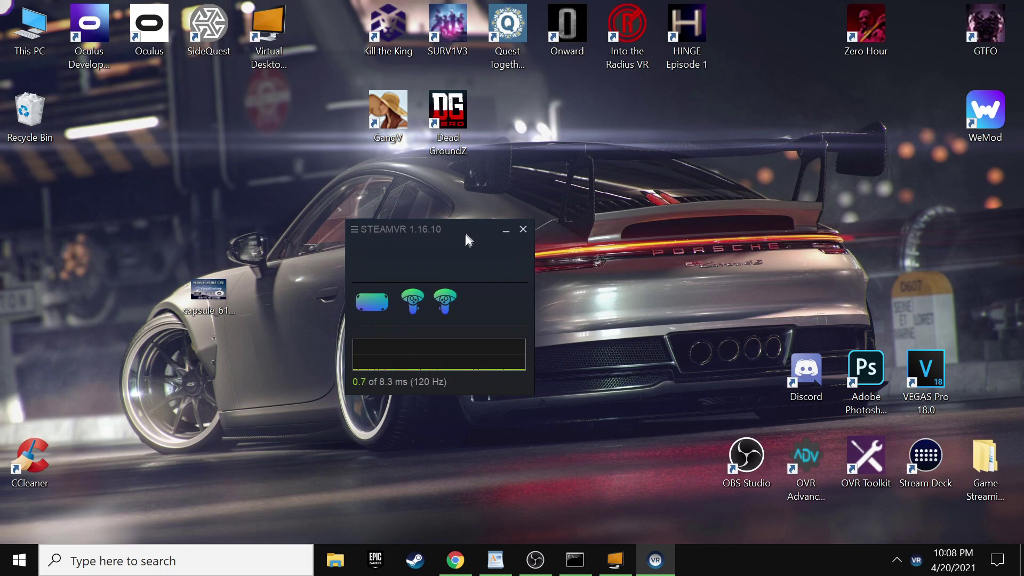
Step: Look over the SteamVR status window's main options and minimize the window
left_click(354, 230)
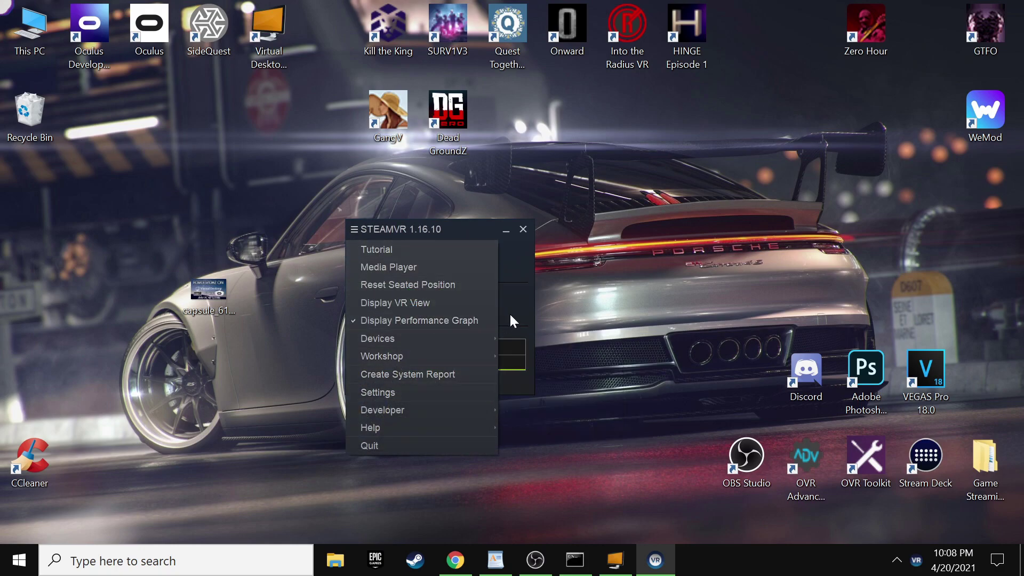
left_click(523, 301)
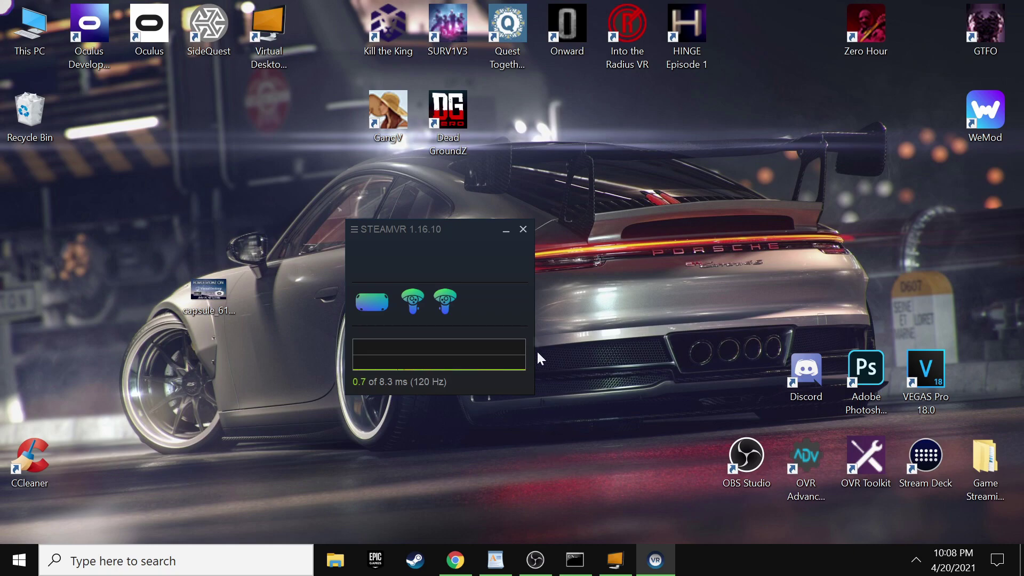
left_click(506, 233)
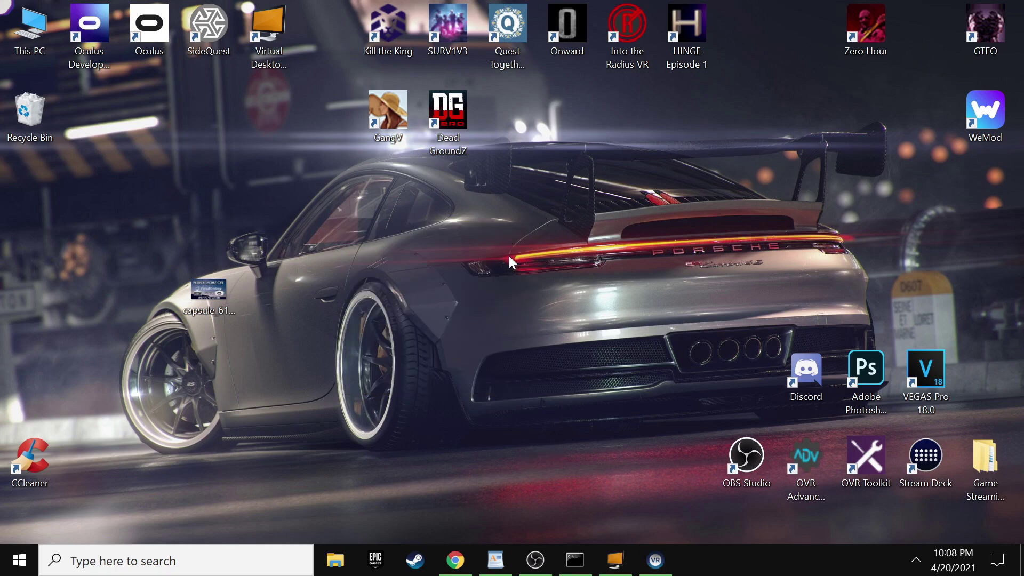